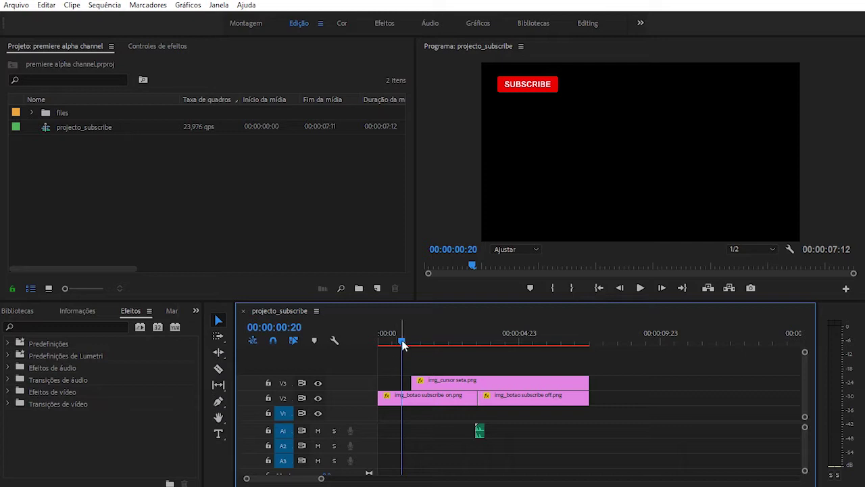
Scrub and play back the subscribe animation from the start of the sequence
left_click_drag(401, 342, 372, 344)
key("space")
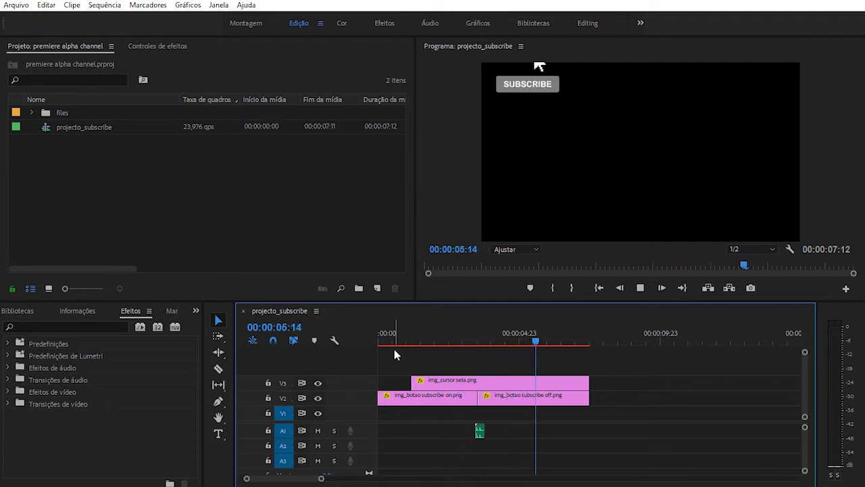
left_click_drag(387, 334, 440, 340)
Inspect the img_cursor seta.png clip's Position keyframes in Effect Controls, then deselect it
left_click(454, 380)
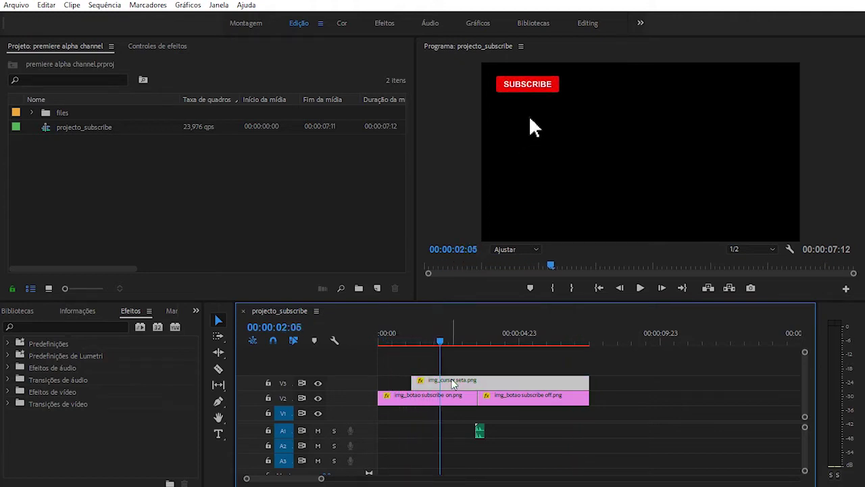
left_click(165, 47)
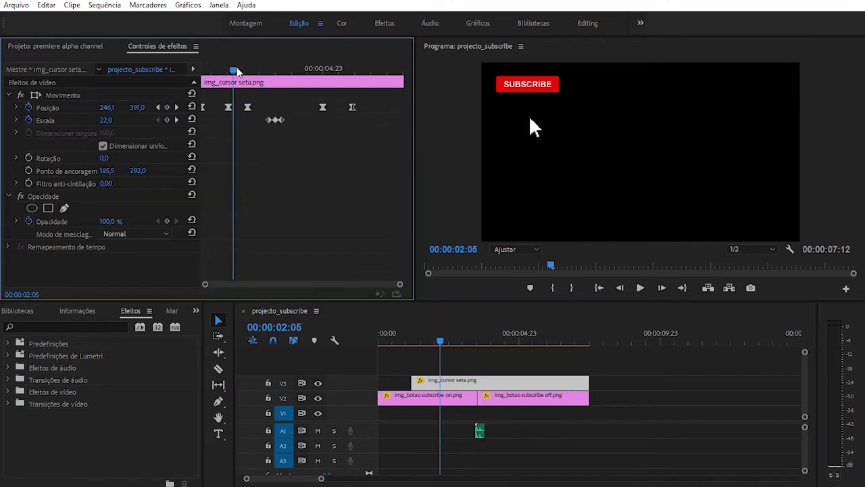
mouse_move(235, 71)
left_mouse_down()
mouse_move(365, 73)
mouse_move(223, 73)
left_mouse_up()
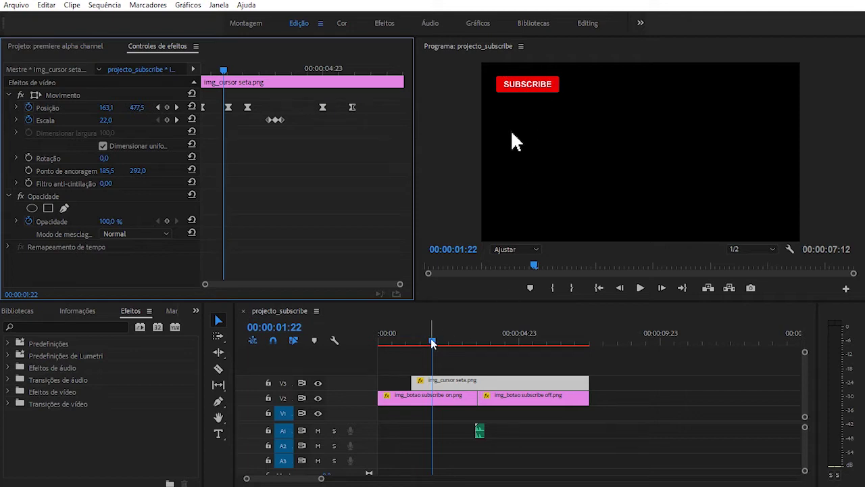
left_click_drag(432, 341, 389, 341)
left_click(406, 369)
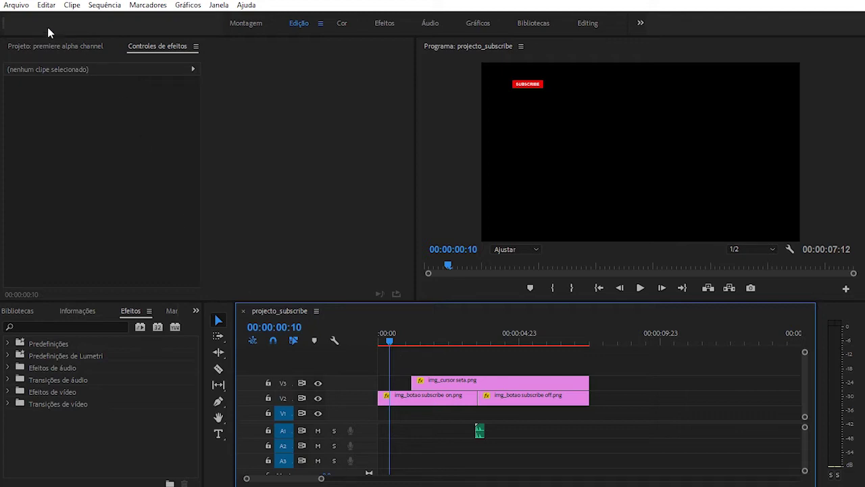
Open Arquivo > Exportar > Mídia and set the export format to QuickTime
left_click(16, 6)
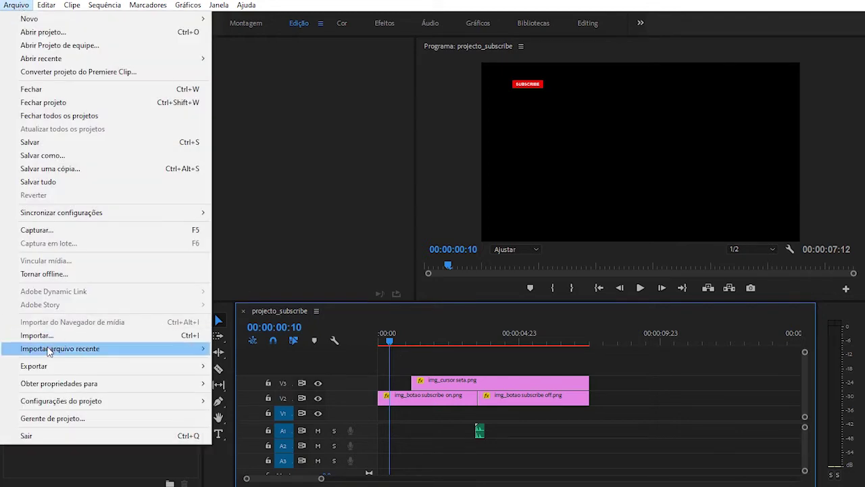
mouse_move(54, 366)
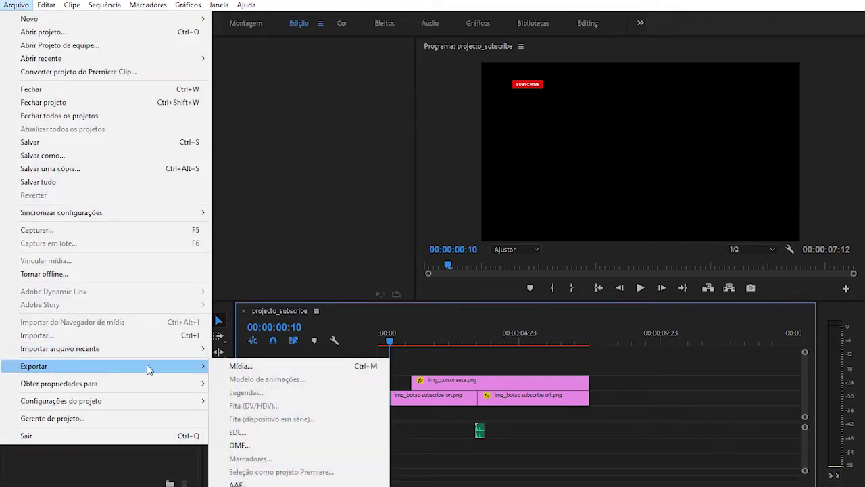
left_click(251, 367)
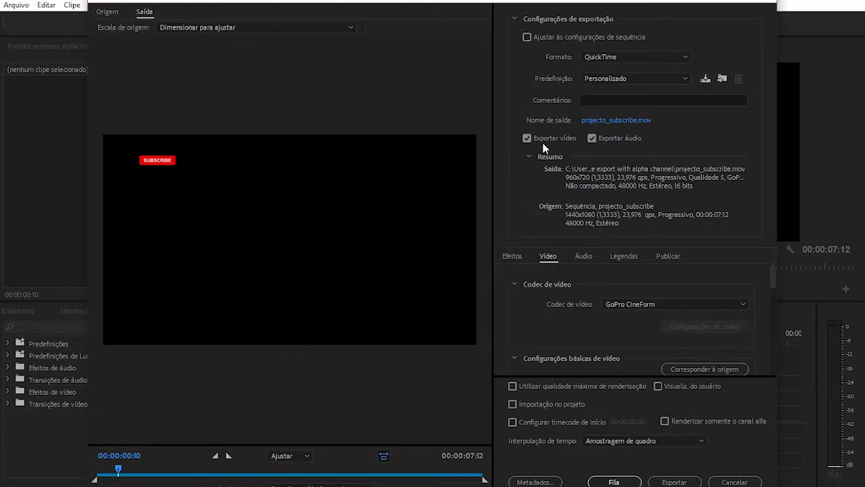
left_click(605, 57)
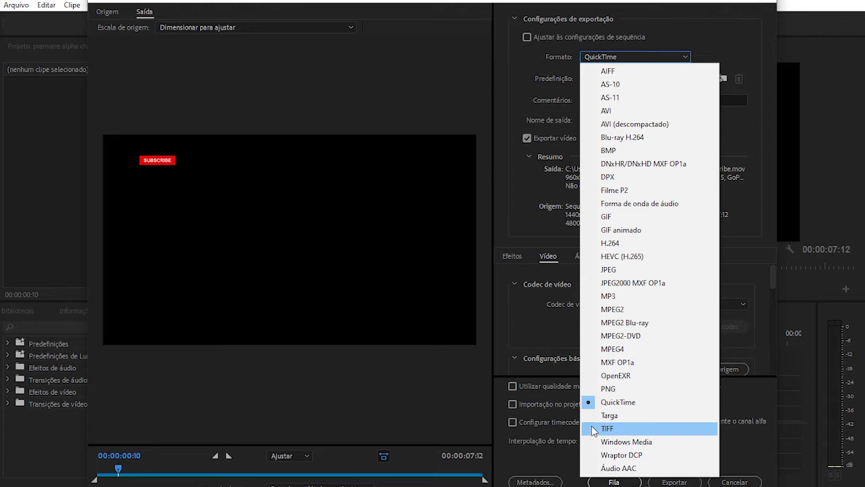
left_click(636, 403)
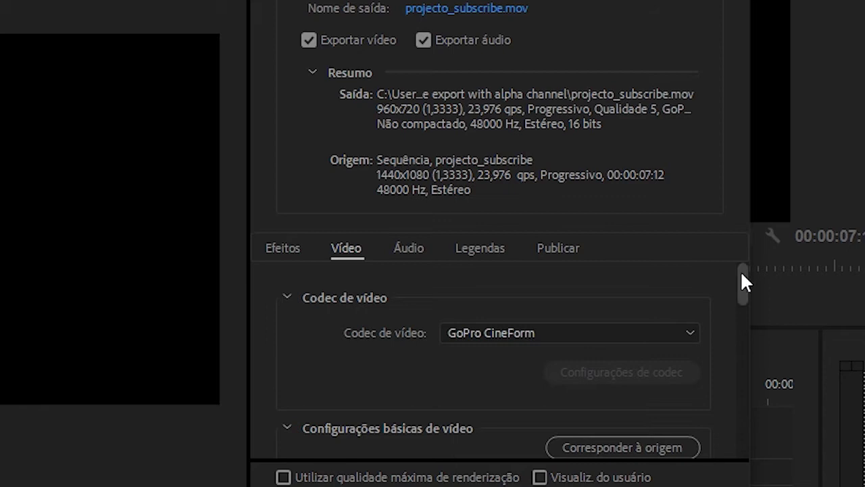
Verify maximum render depth and RGBA 12 bpc + alpha, preview, and queue to Media Encoder
left_click_drag(744, 273, 746, 315)
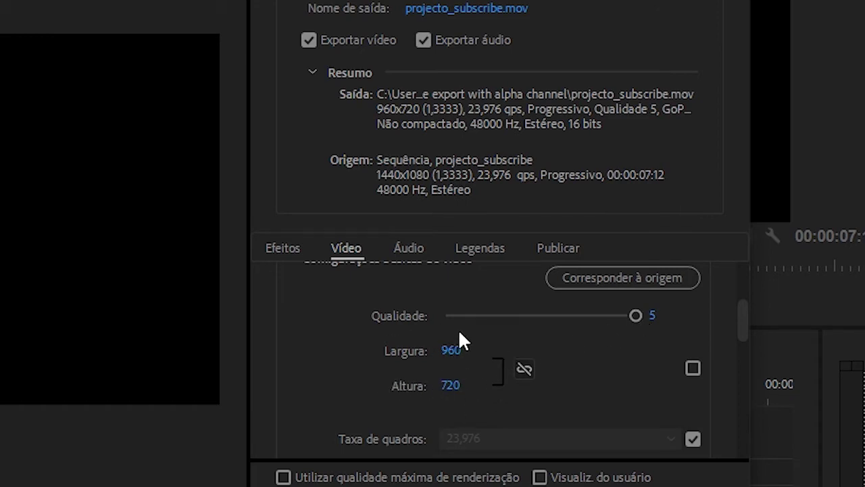
left_click_drag(747, 323, 749, 364)
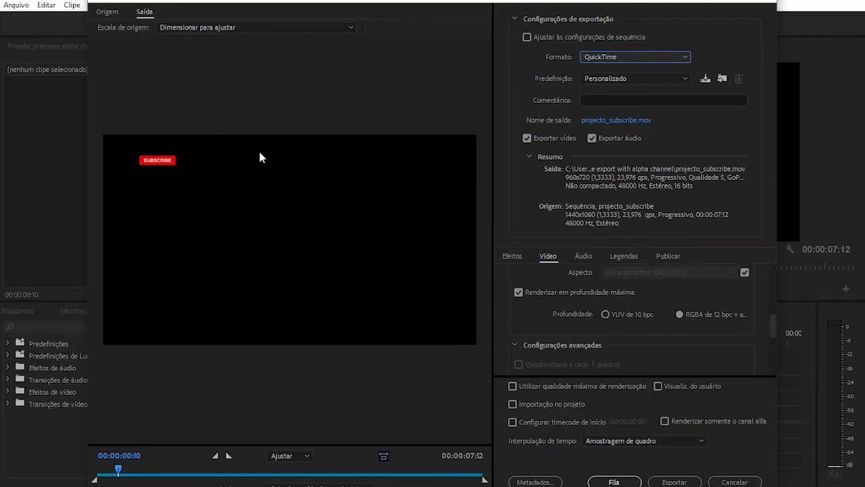
left_click_drag(117, 473, 212, 470)
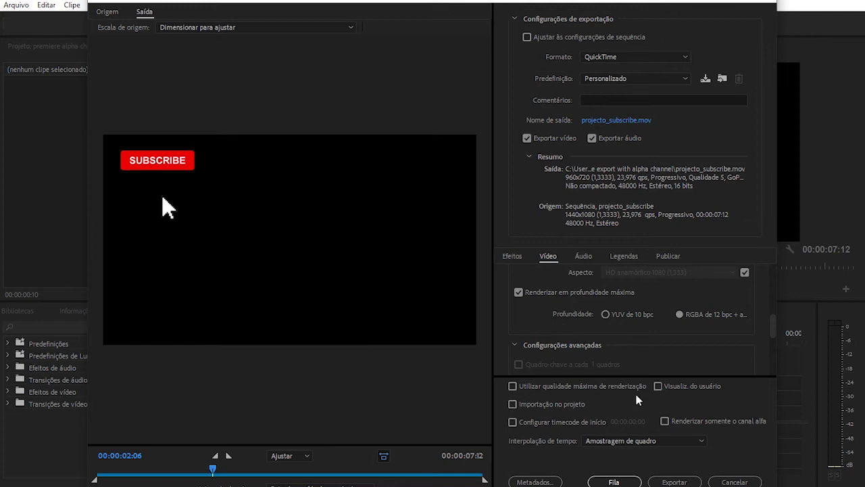
left_click(614, 481)
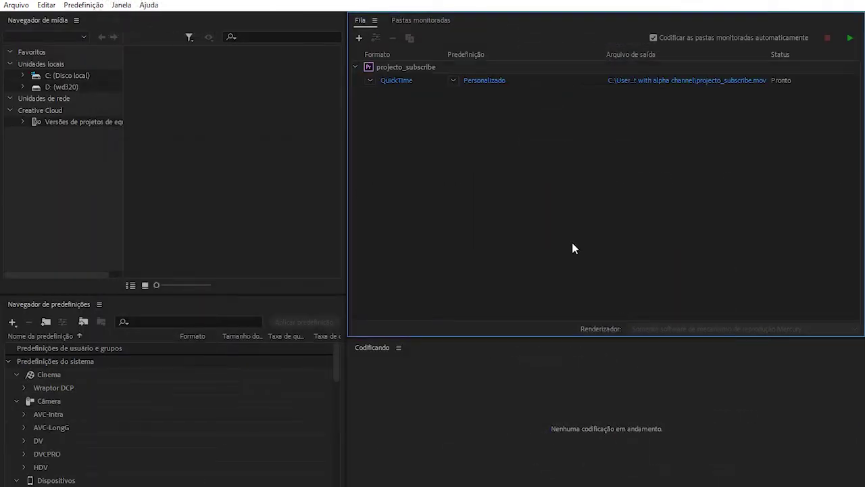
Encode projecto_subscribe.mov in Media Encoder and check its 24,2 MB size in file properties
left_click(851, 39)
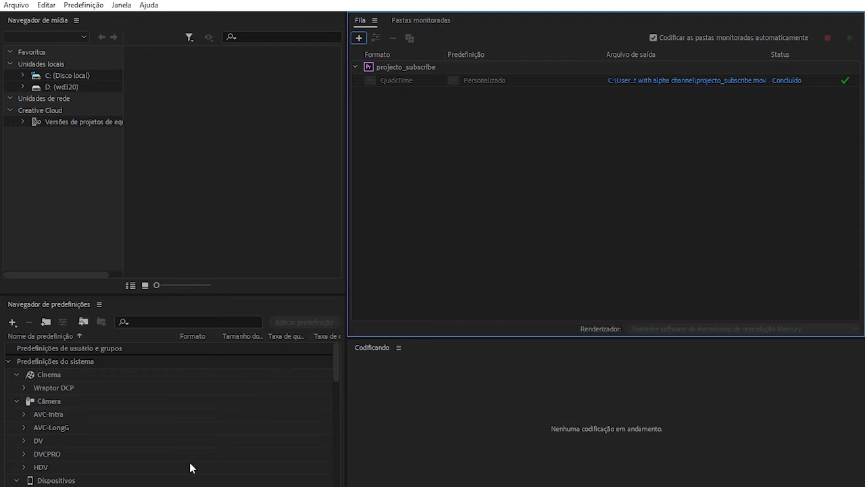
left_click(166, 477)
left_click(746, 149)
right_click(747, 149)
left_click(770, 377)
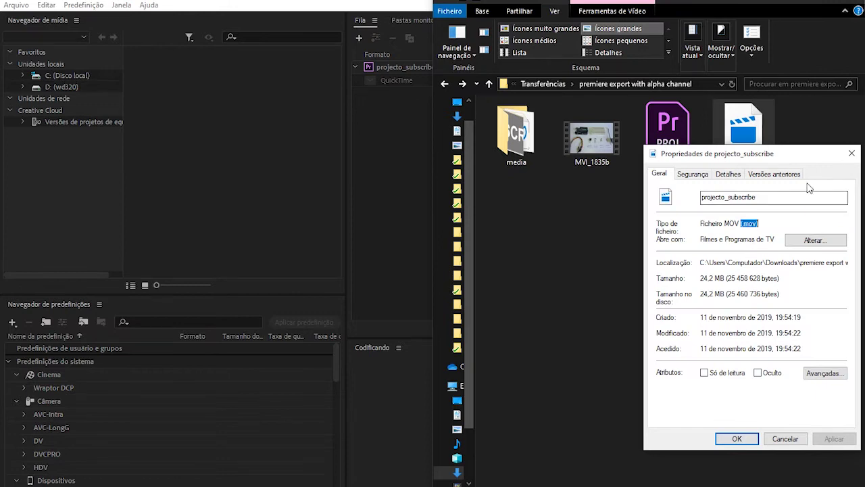
left_click(851, 153)
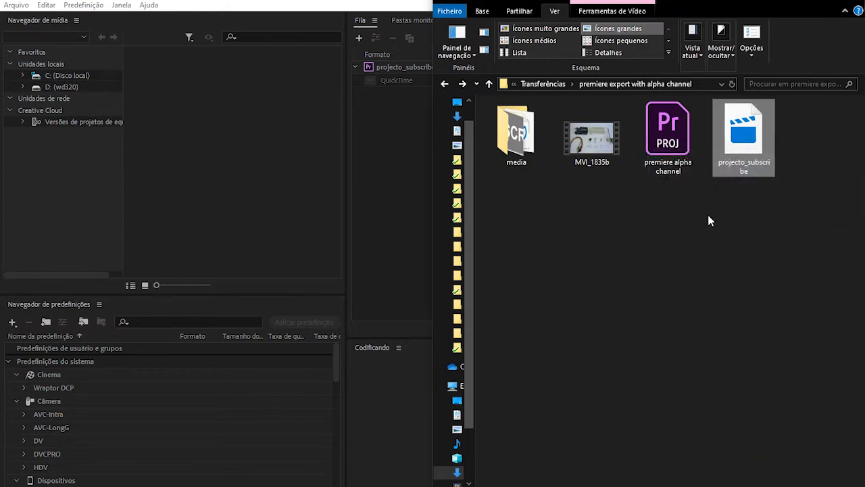
left_click(16, 6)
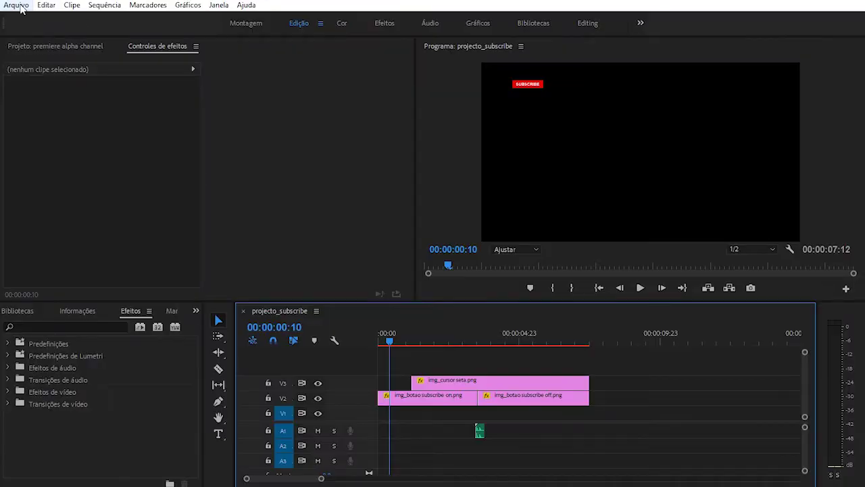
Create a new untitled Premiere Pro project
left_click(21, 8)
mouse_move(104, 20)
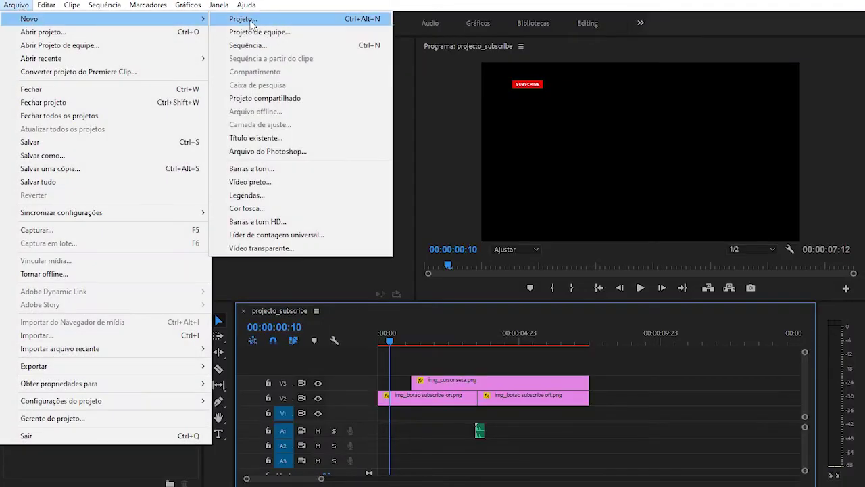
left_click(243, 19)
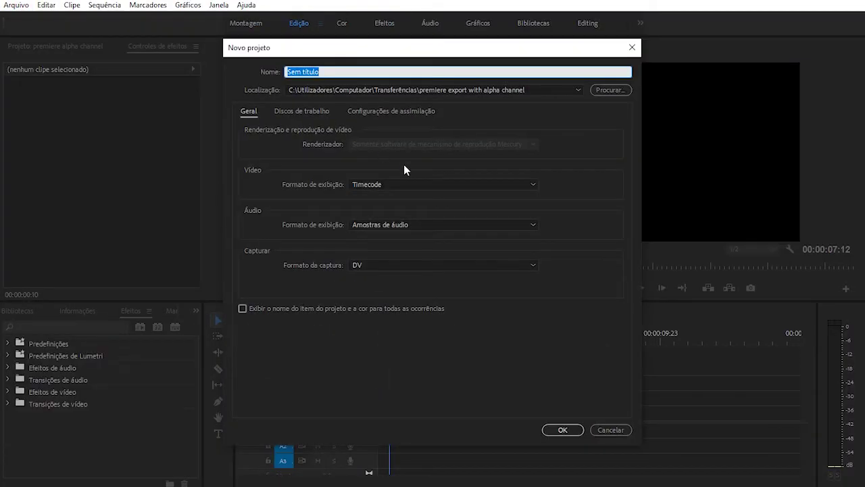
key("Return")
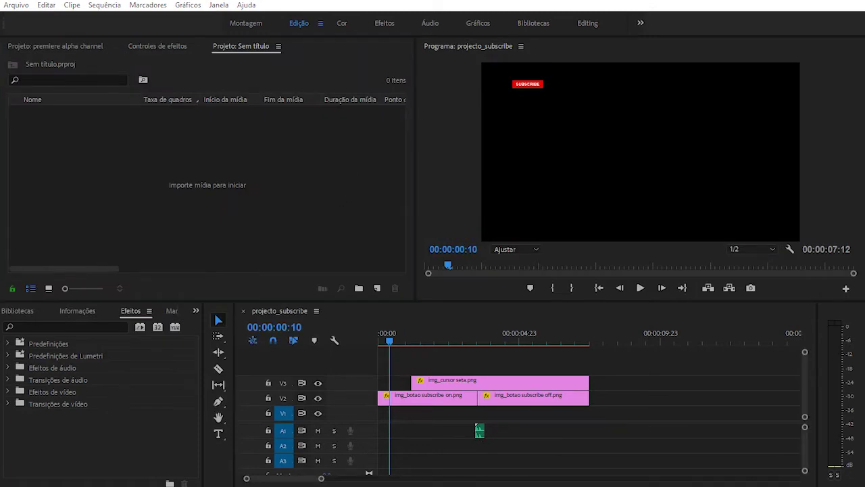
Import projecto_subscribe.mov and MVI_1835b.mp4, and create an empty Sequência 01
key("alt+Tab")
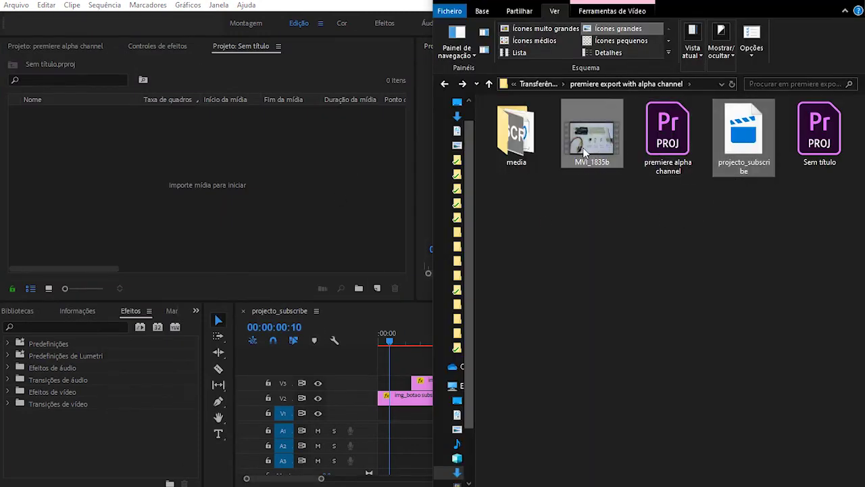
left_click_drag(326, 179, 314, 199)
left_click(378, 289)
left_click(397, 305)
key("Return")
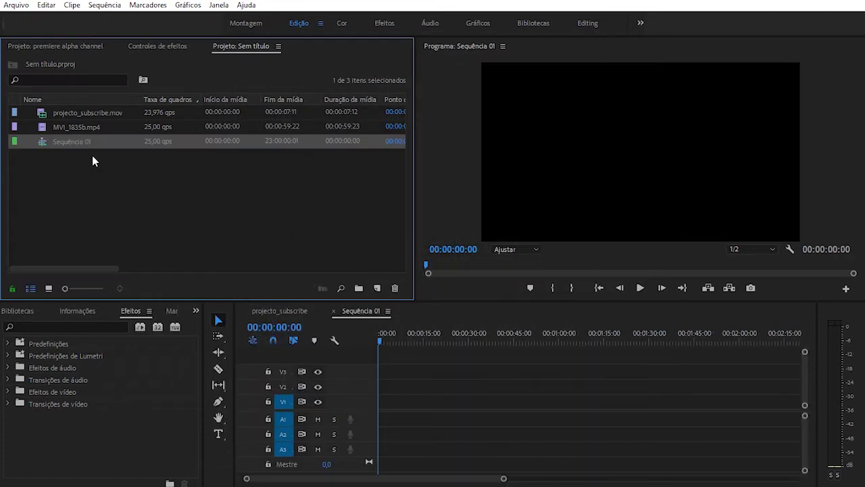
Add projecto_subscribe.mov to Sequência 01, matching sequence settings to the clip, and preview it
left_click_drag(45, 117, 404, 408)
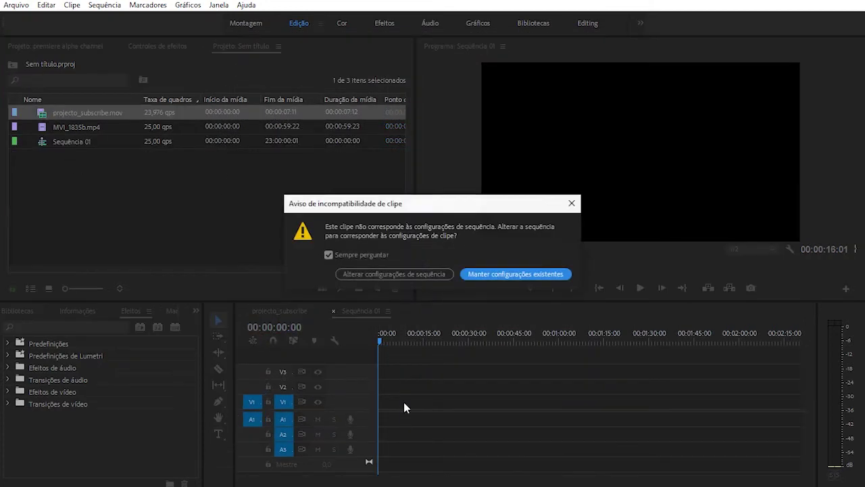
left_click(410, 273)
left_click_drag(406, 336, 402, 342)
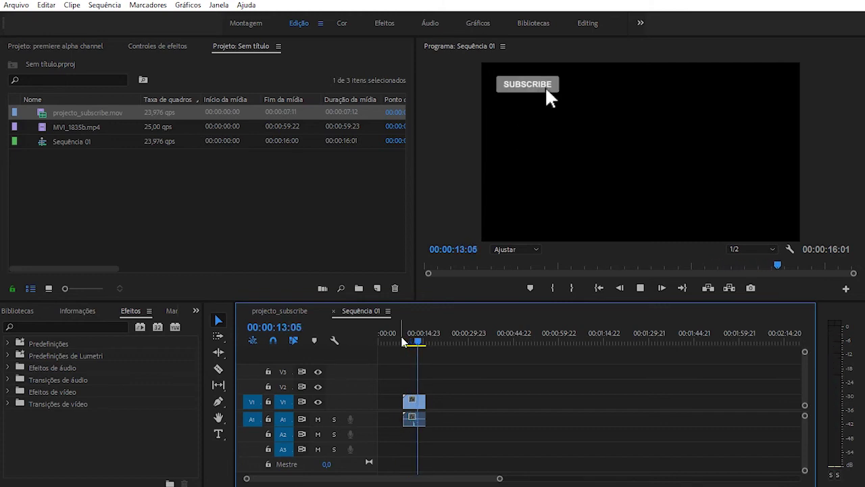
key("space")
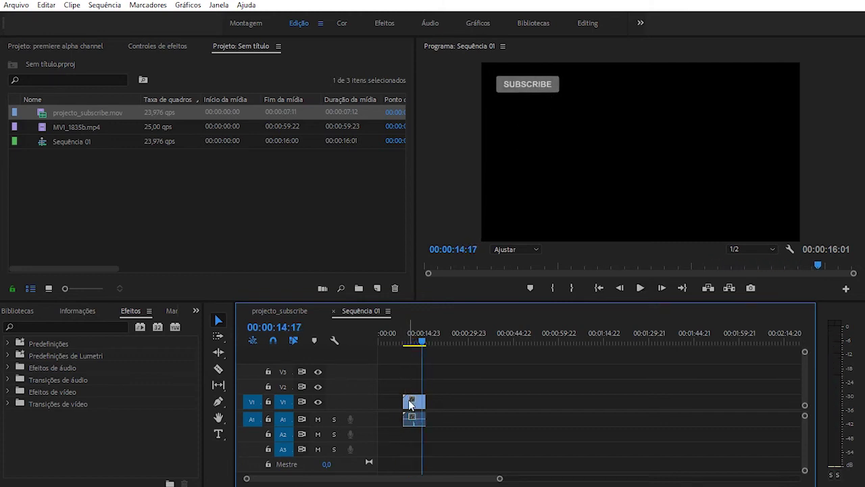
Move the animation to V2/A2 and place MVI_1835b.mp4 on V1 beneath it
left_click_drag(410, 400, 411, 386)
left_click_drag(420, 434, 418, 435)
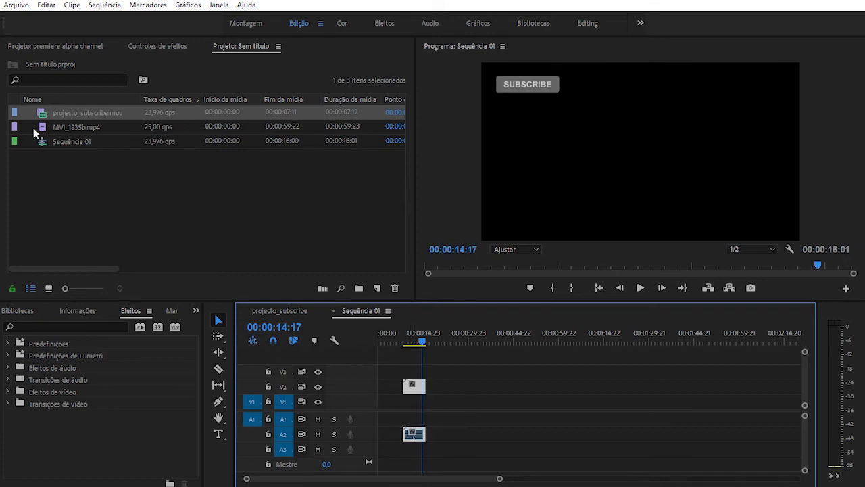
left_click_drag(34, 131, 389, 408)
Play Sequência 01 from near the start to check the transparent overlay
left_click(400, 332)
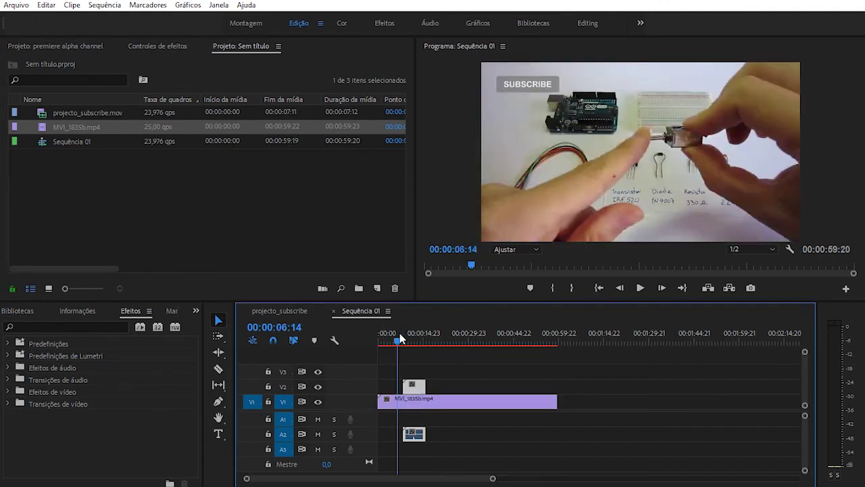
key("space")
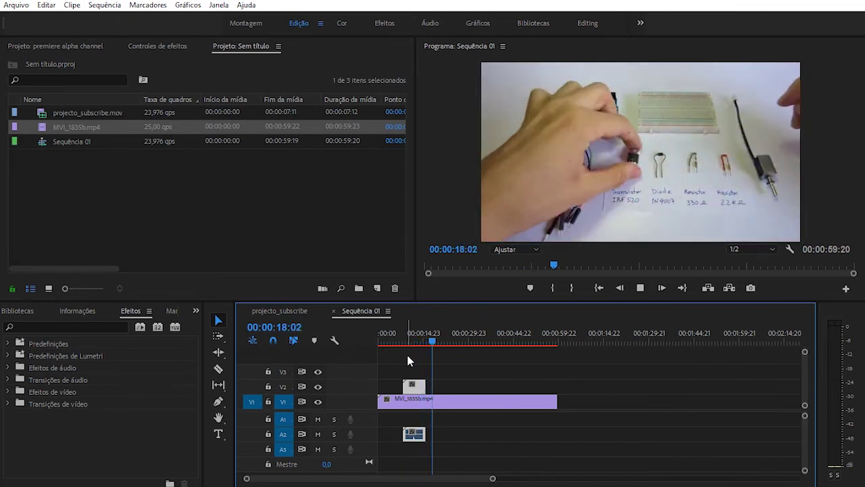
key("space")
Drop a second projecto_subscribe.mov copy onto V2/A2 near 00:00:40
left_click(430, 331)
mouse_move(430, 331)
left_mouse_down()
mouse_move(402, 343)
mouse_move(441, 344)
left_mouse_up()
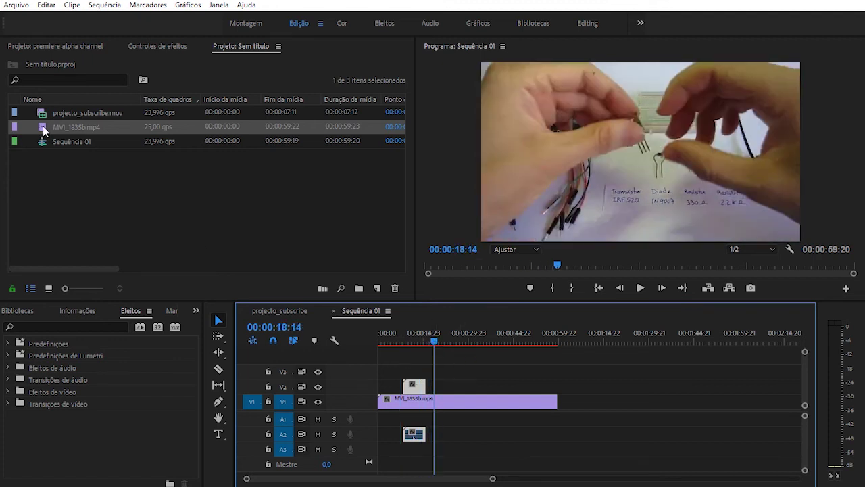
left_click_drag(42, 126, 484, 305)
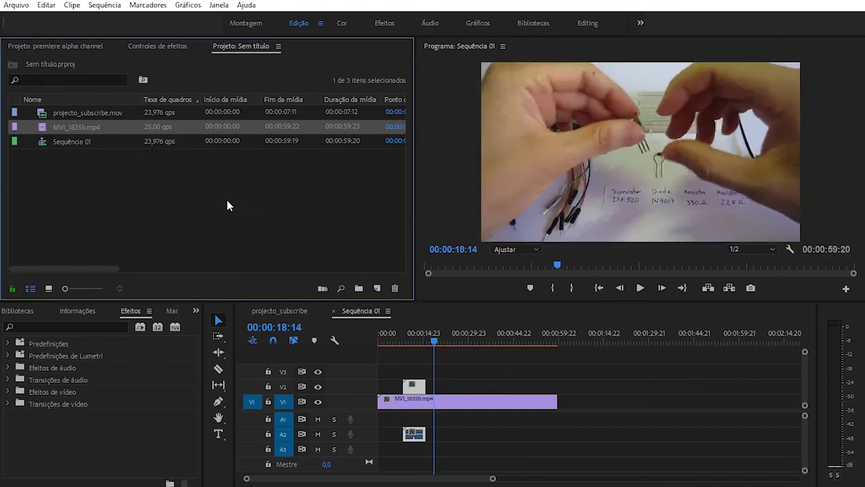
left_click_drag(41, 115, 500, 389)
Play through the second subscribe overlay to preview it
mouse_move(491, 343)
left_mouse_down()
mouse_move(488, 333)
mouse_move(386, 335)
mouse_move(494, 343)
left_mouse_up()
key("space")
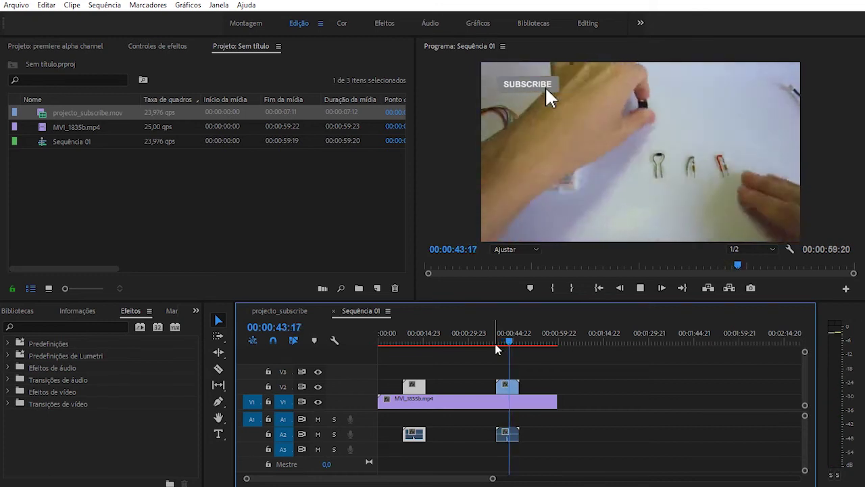
key("space")
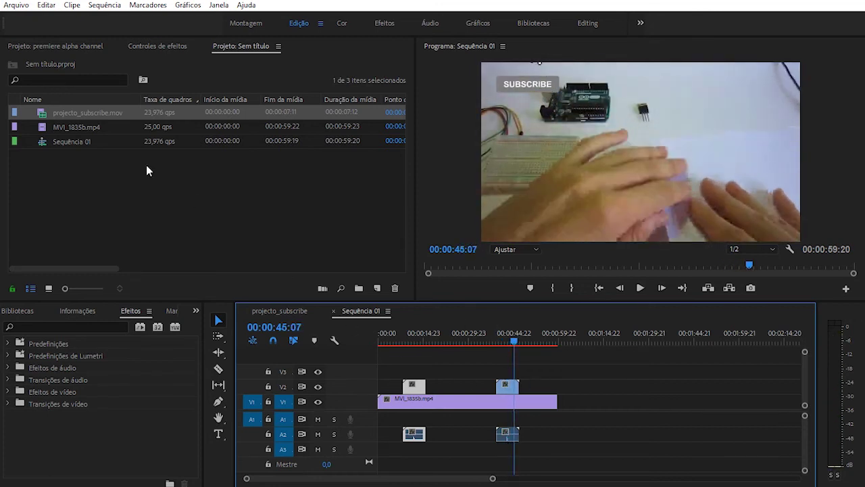
Place a third projecto_subscribe.mov on V3 near 13 seconds and move it to Position 750,0 / 601,0
left_click_drag(42, 113, 415, 384)
left_click(417, 341)
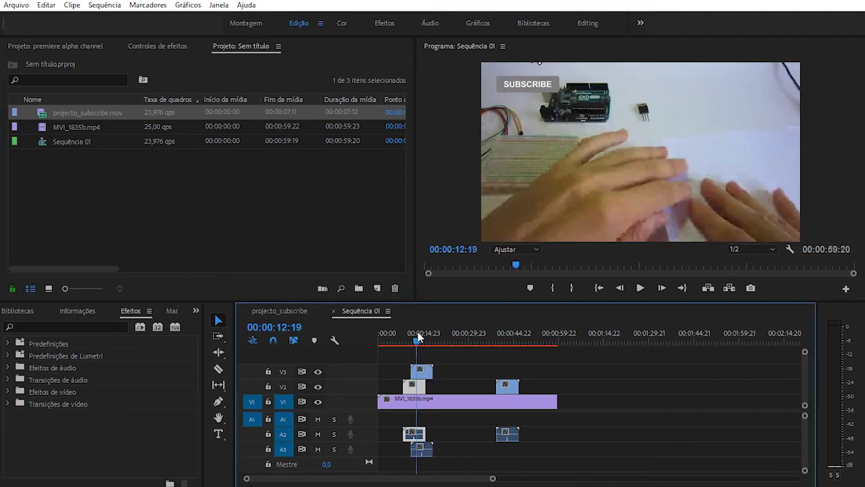
left_click(424, 375)
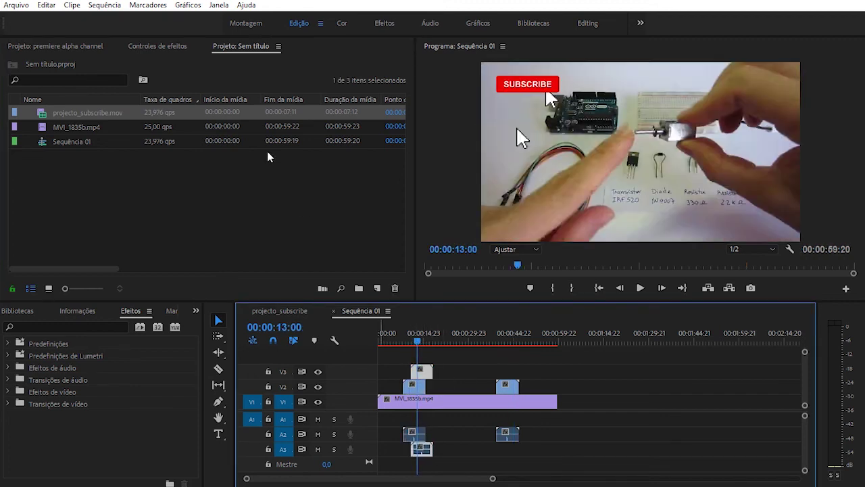
left_click(157, 47)
left_click_drag(517, 127, 606, 185)
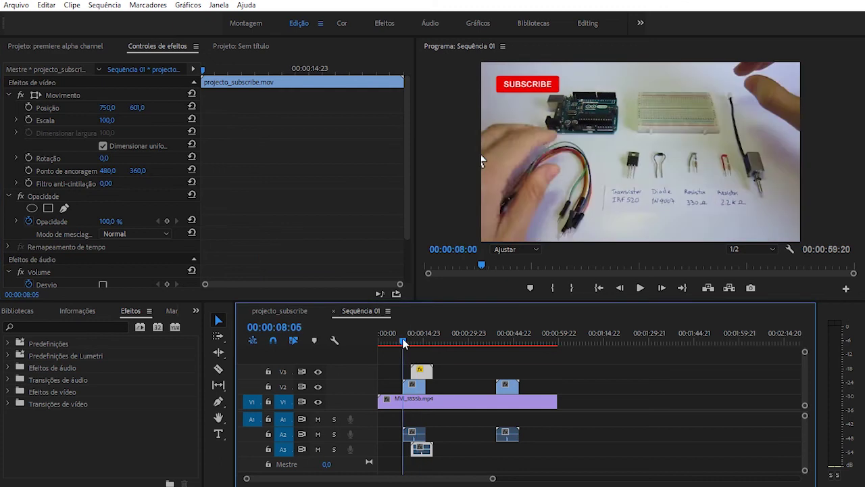
left_click_drag(404, 344, 403, 343)
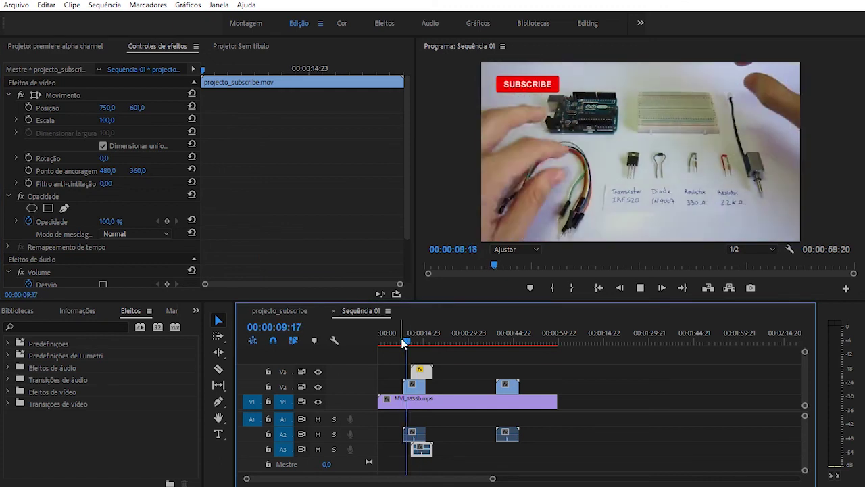